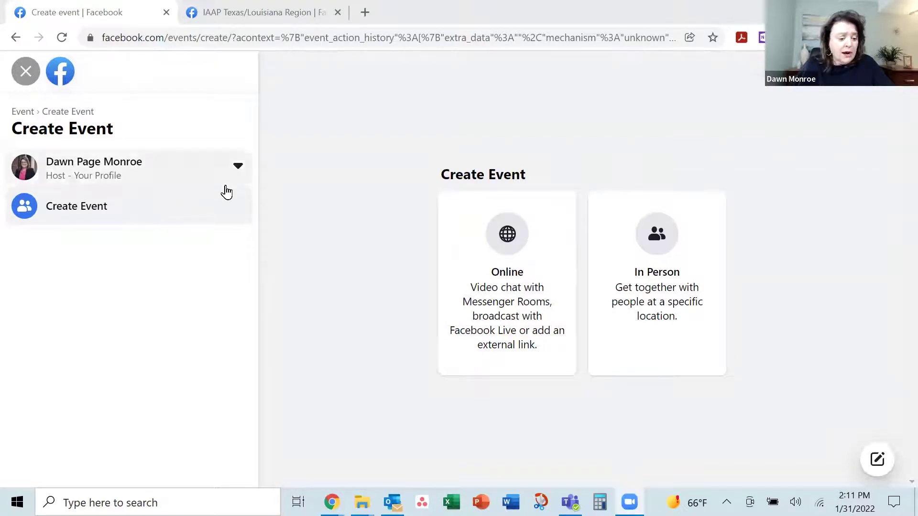
# - Set the training business Page as the event host instead of the personal profile and create an In Person event
pyautogui.click(238, 166)
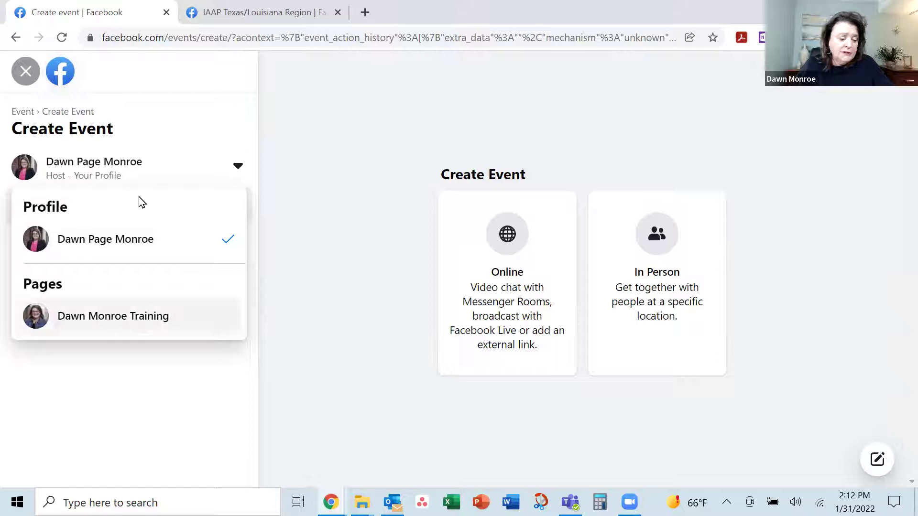
pyautogui.click(142, 319)
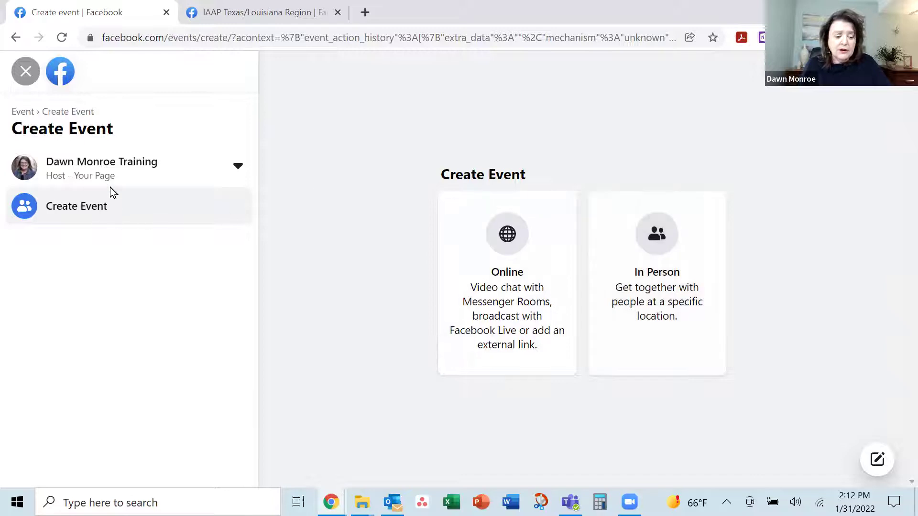
pyautogui.click(663, 261)
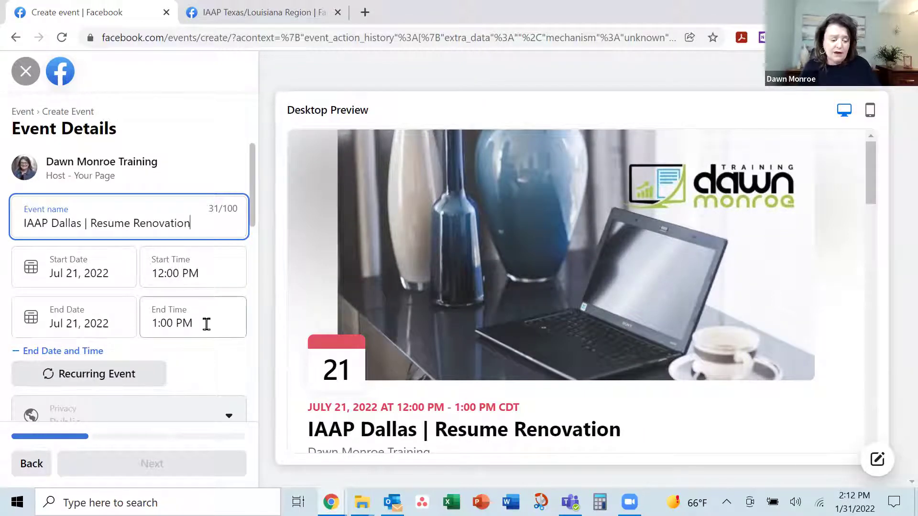
# - Review the event details and description, and set the event's end time to 1:00 PM
pyautogui.scroll(-5, 178, 345)
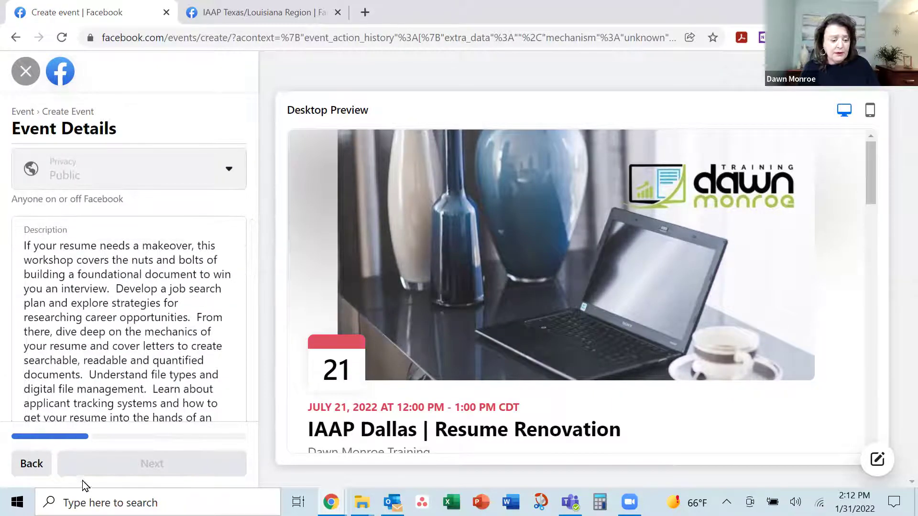
pyautogui.scroll(-3, 151, 428)
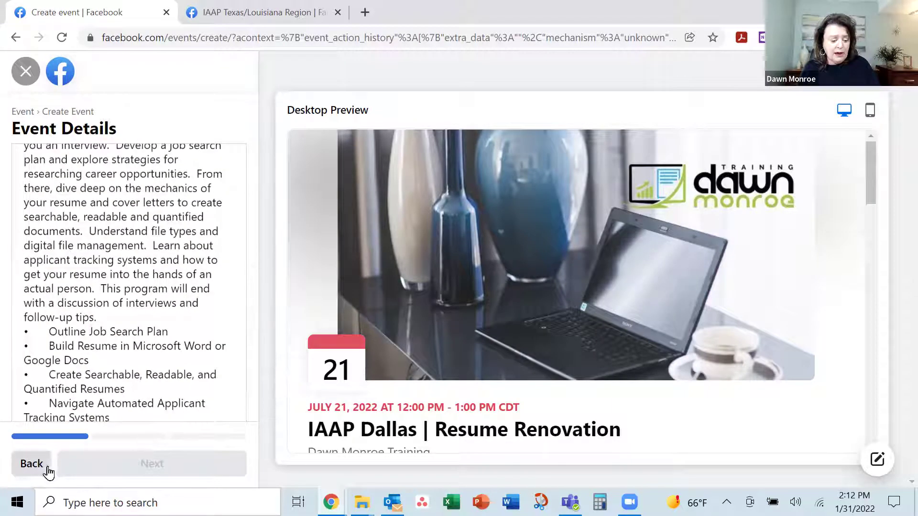
pyautogui.click(136, 407)
pyautogui.scroll(1, 145, 397)
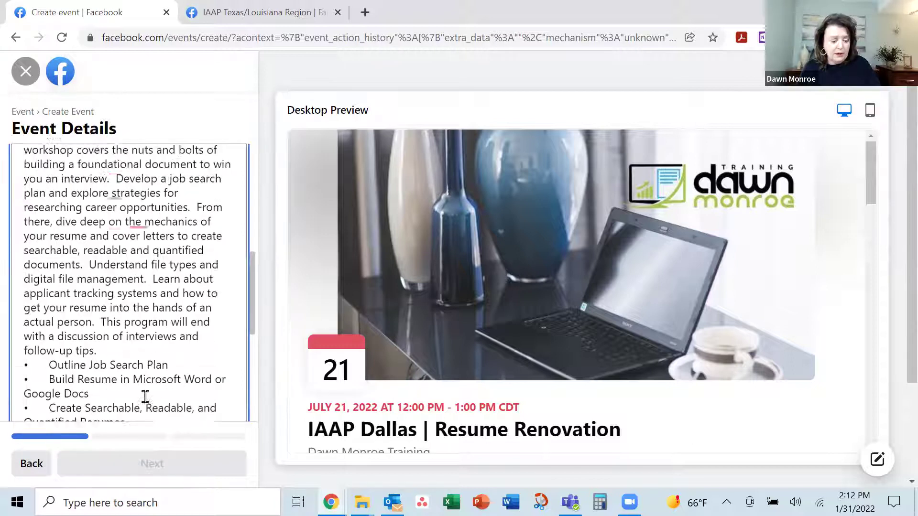
pyautogui.scroll(5, 145, 397)
pyautogui.click(201, 317)
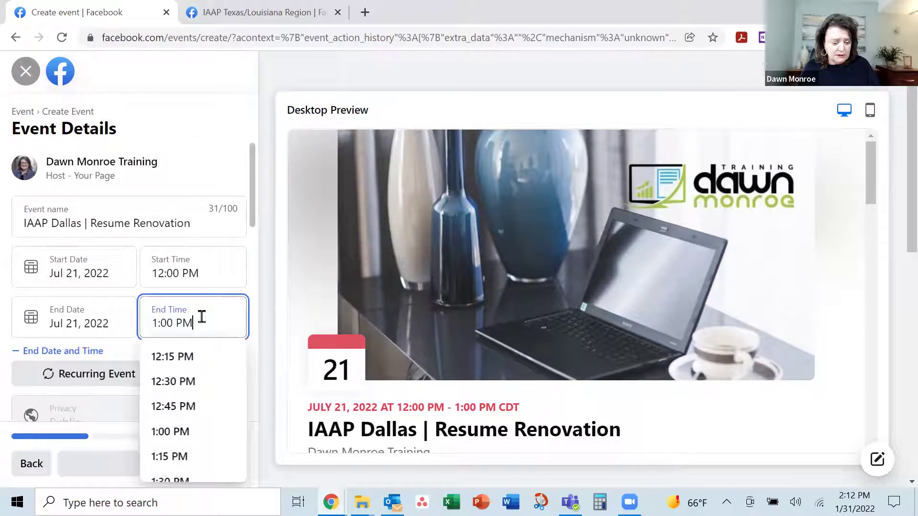
pyautogui.click(185, 431)
# - Set the event category to Networking
pyautogui.scroll(-3, 142, 415)
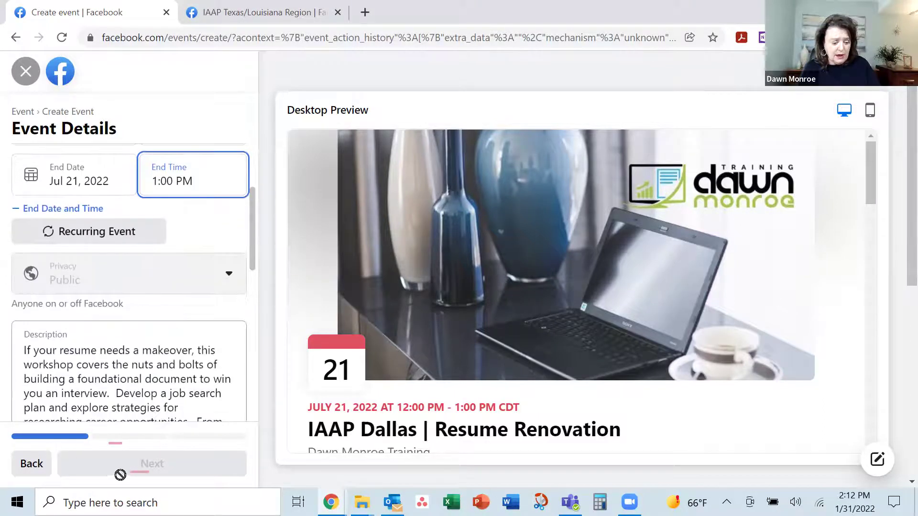
pyautogui.scroll(-10, 177, 385)
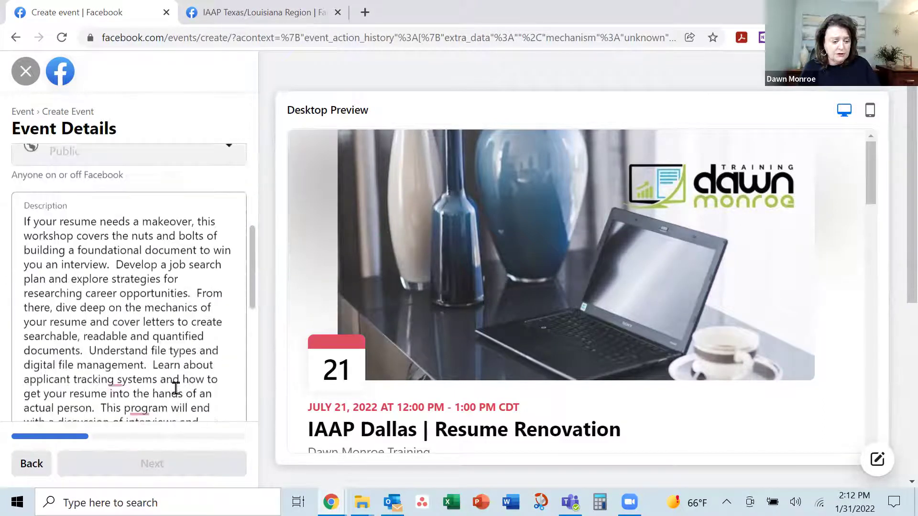
pyautogui.click(219, 403)
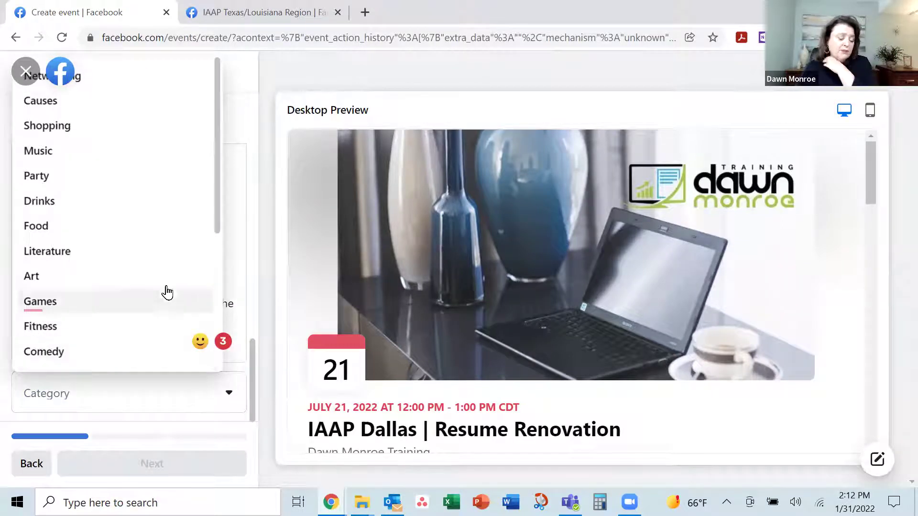
pyautogui.scroll(-5, 97, 312)
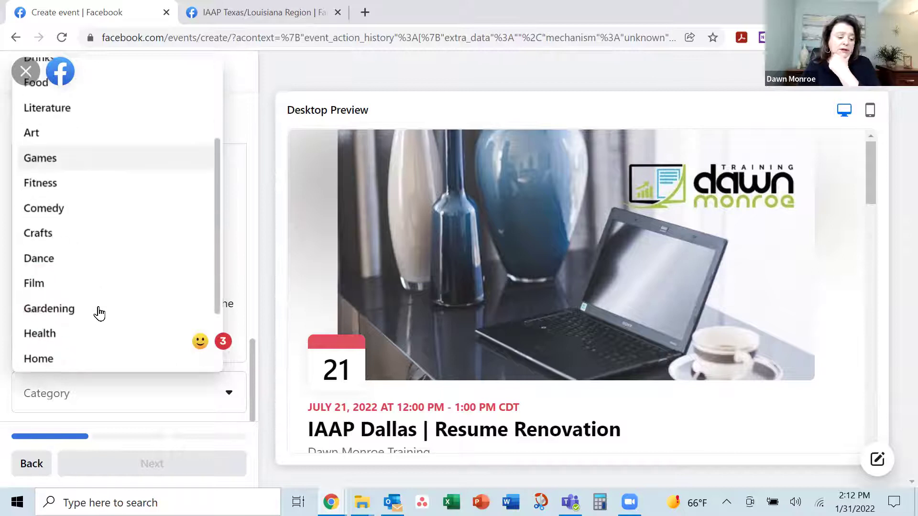
pyautogui.scroll(5, 102, 334)
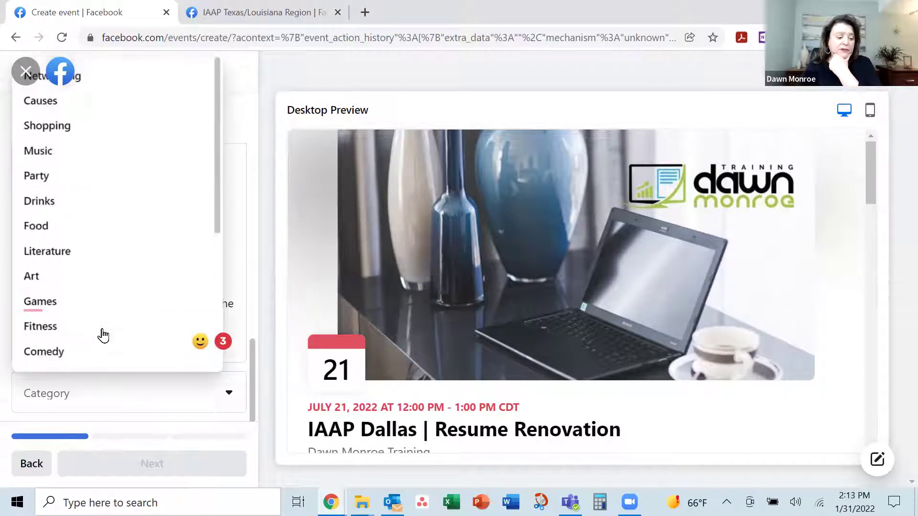
pyautogui.click(128, 77)
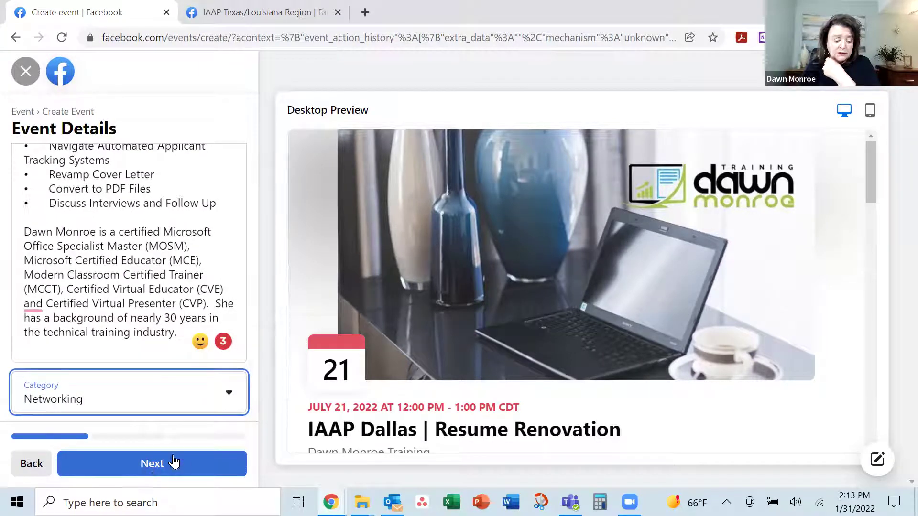
# - Continue to the Location page, keep the prefilled location, and proceed to the additional details
pyautogui.click(144, 466)
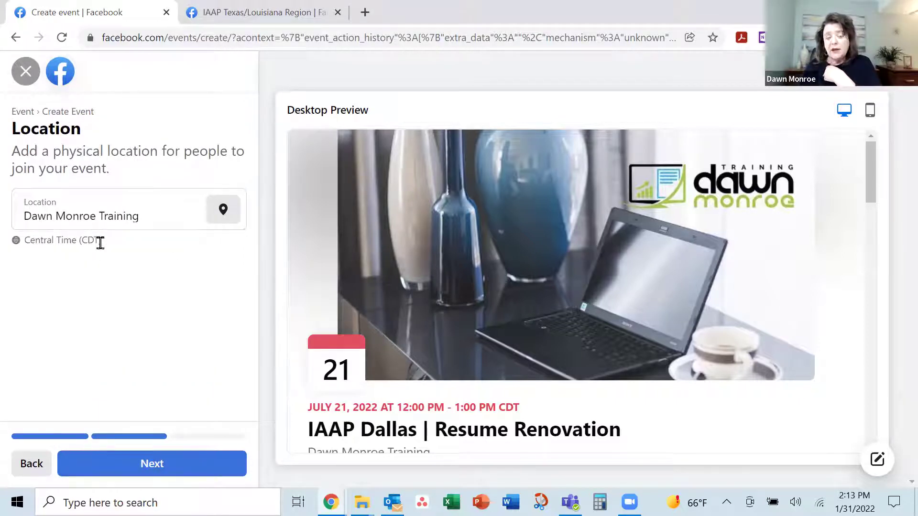
pyautogui.moveTo(100, 243)
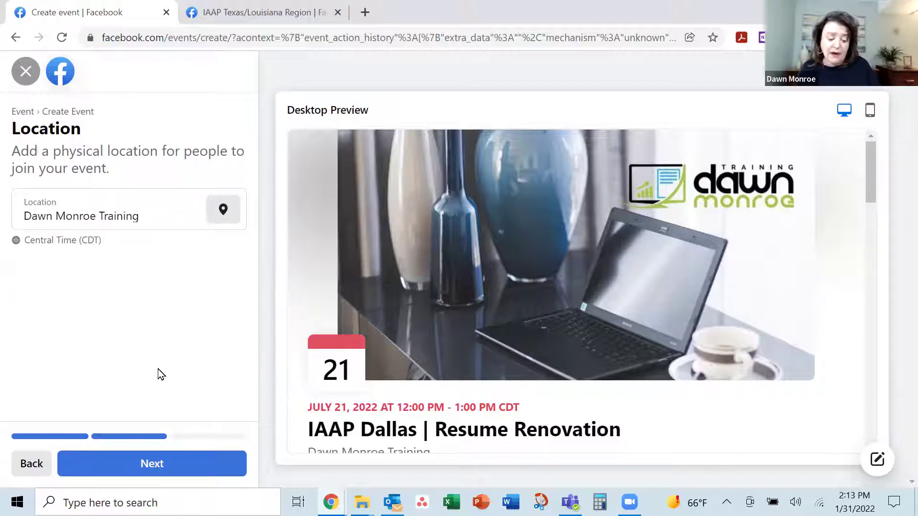
pyautogui.click(157, 463)
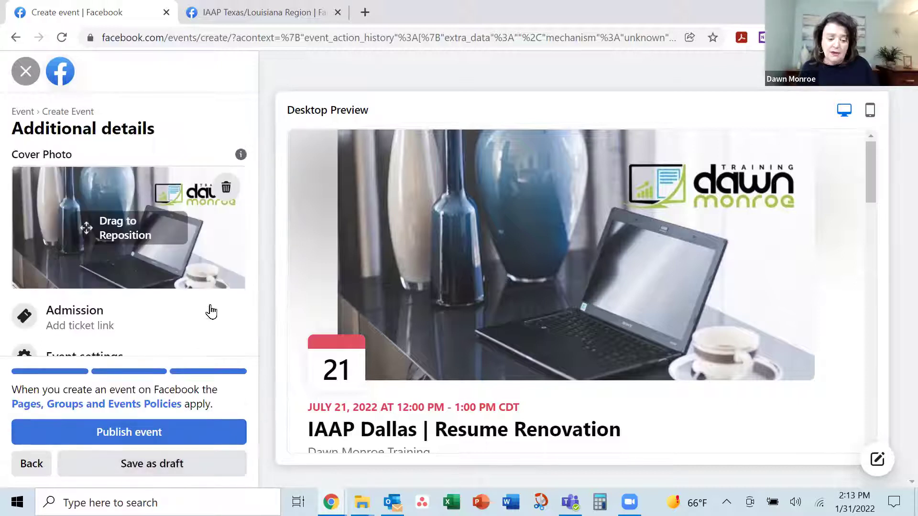
# - Replace the event's cover photo with the BranchApproved image from the IAAP folder
pyautogui.click(226, 189)
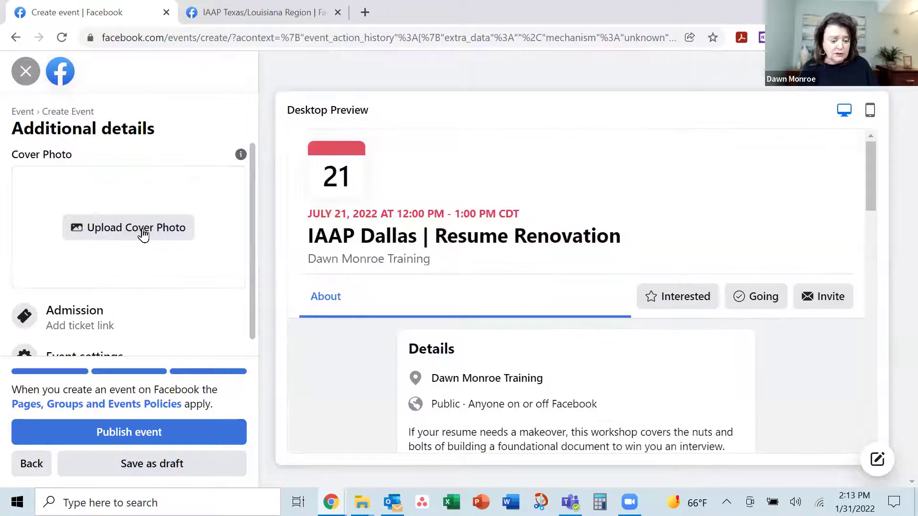
pyautogui.click(143, 231)
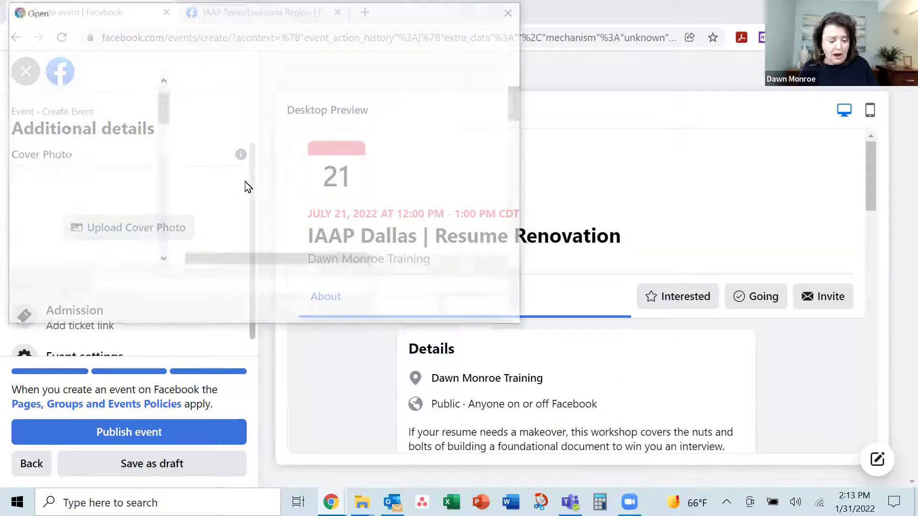
pyautogui.scroll(-5, 271, 192)
pyautogui.scroll(-10, 271, 192)
pyautogui.click(238, 157)
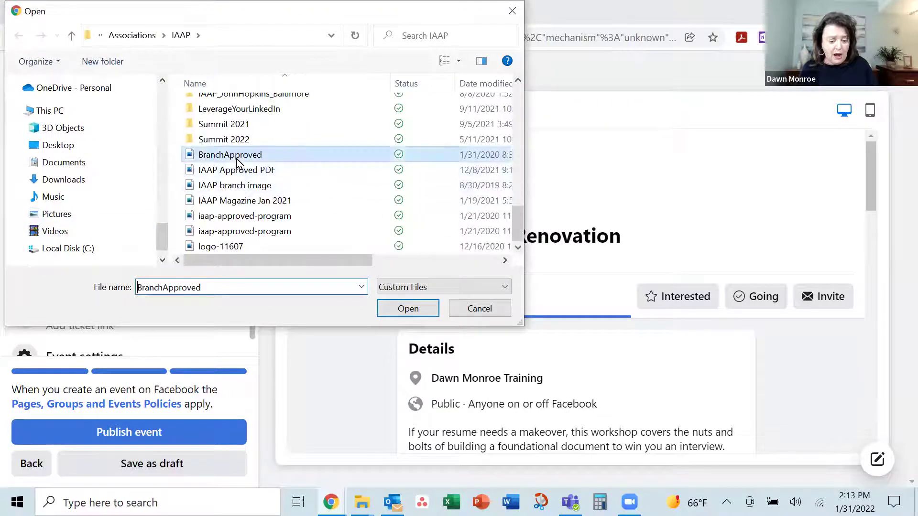
pyautogui.click(406, 307)
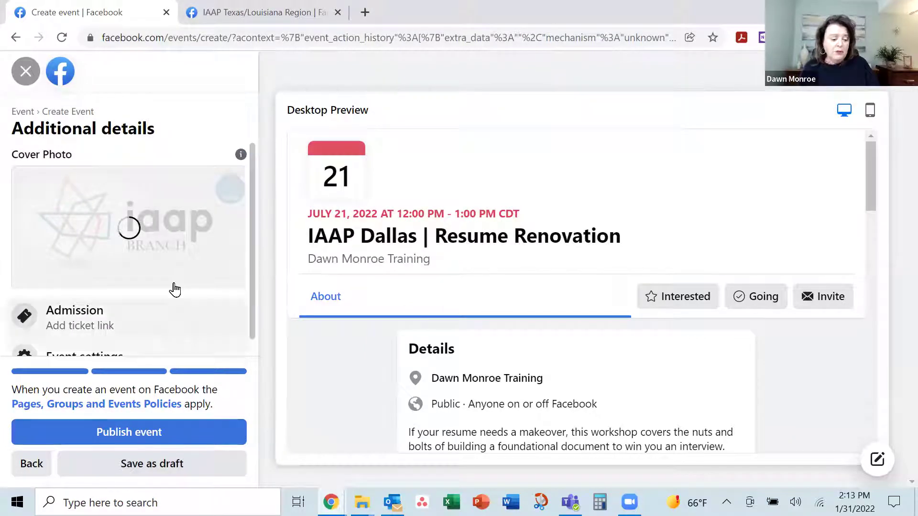
# - Open the event's Admission options and place the cursor in the empty Ticket URL field
pyautogui.scroll(-1, 142, 292)
pyautogui.scroll(-1, 139, 311)
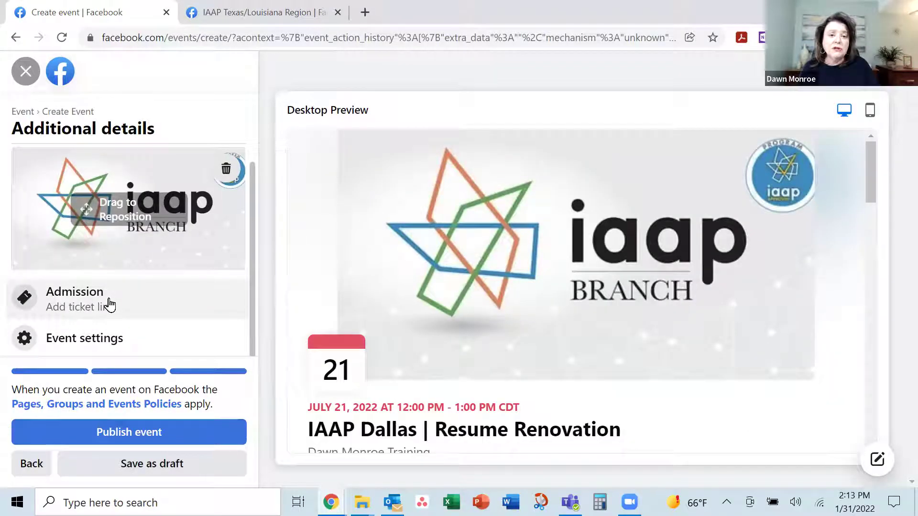
pyautogui.click(109, 300)
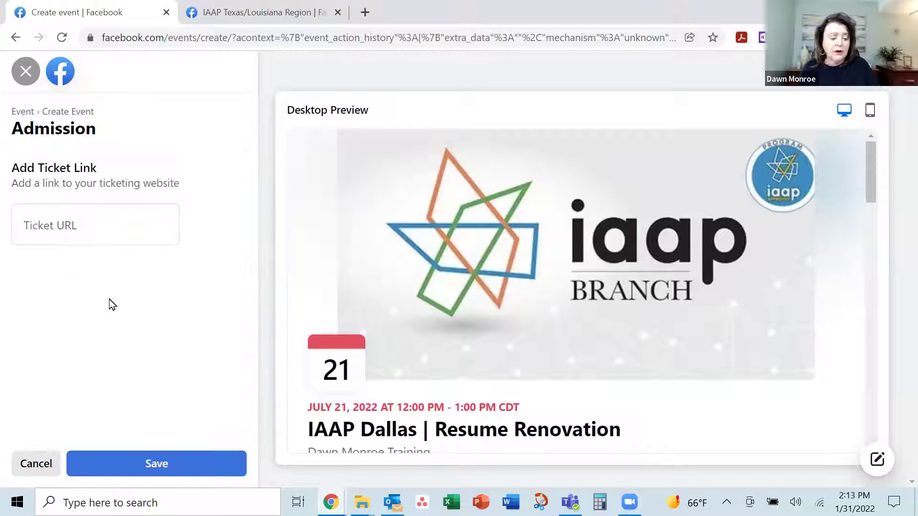
pyautogui.click(67, 225)
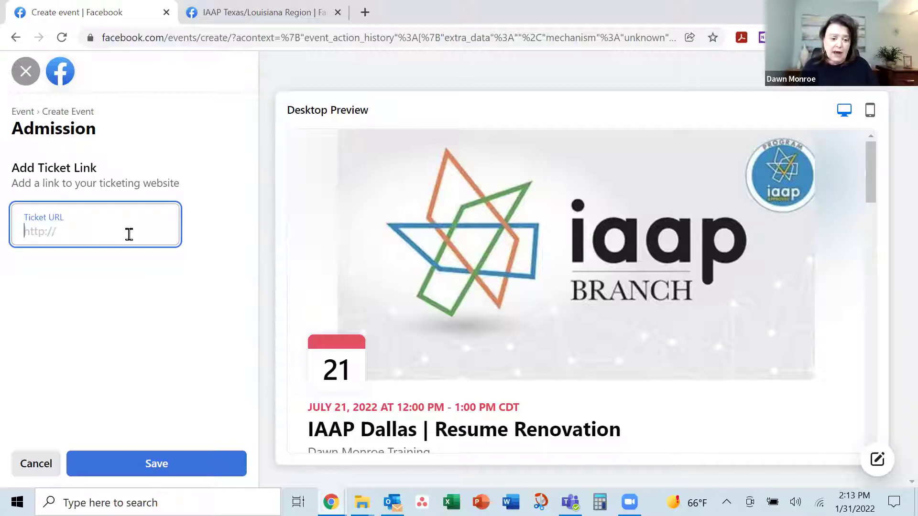
# - Open eventbrite.com in a new browser tab and go to the account's liked events
pyautogui.click(365, 13)
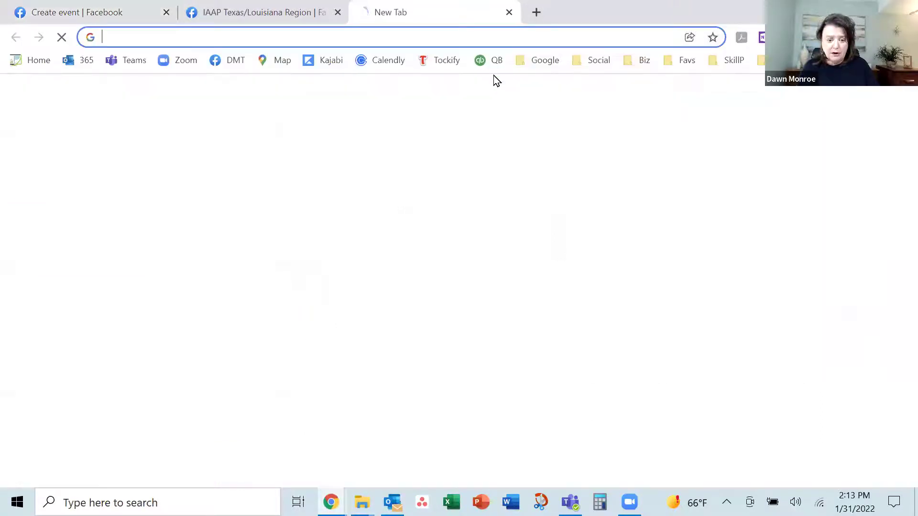
pyautogui.write('event')
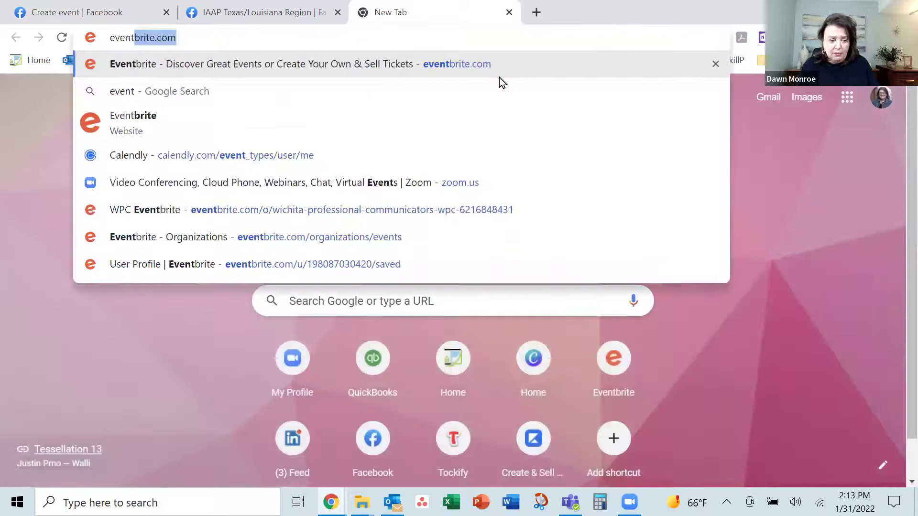
pyautogui.press('Return')
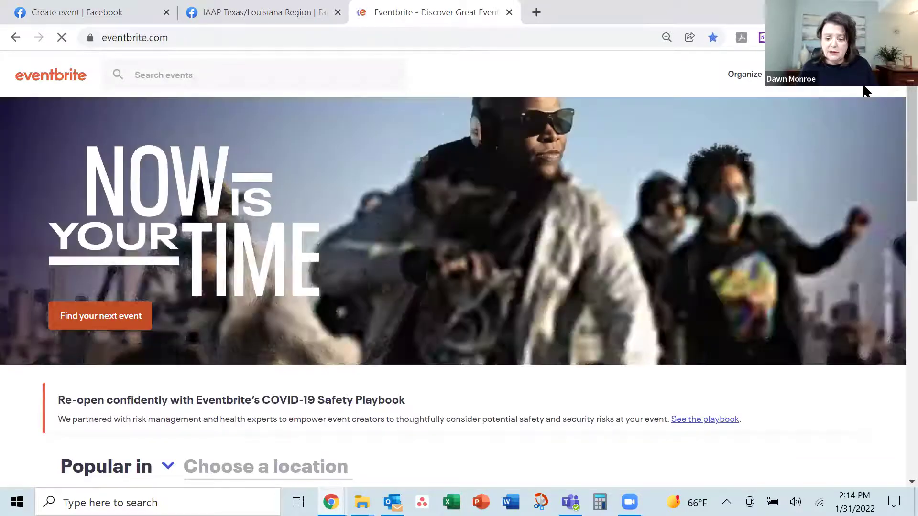
pyautogui.moveTo(733, 74)
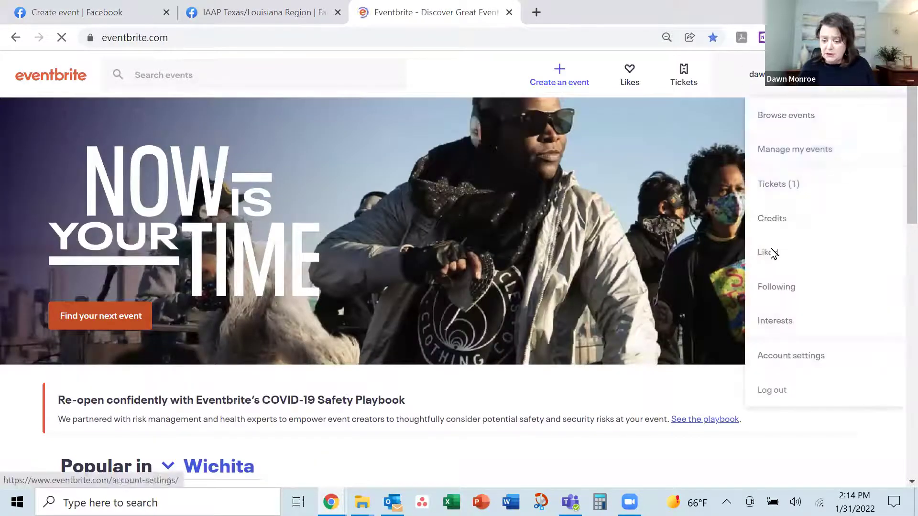
pyautogui.click(770, 252)
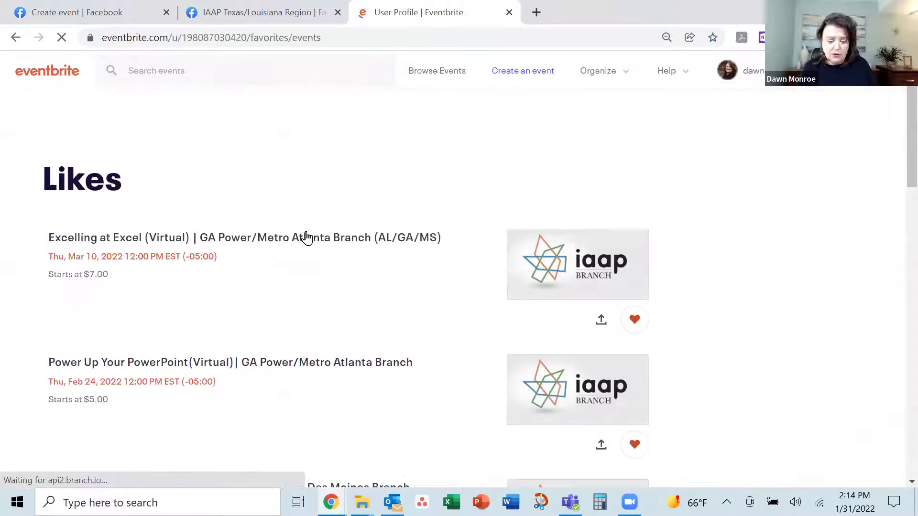
# - Open the liked "Excelling at Excel (Virtual)" event and go from it to the IAAP organizer's page
pyautogui.click(307, 237)
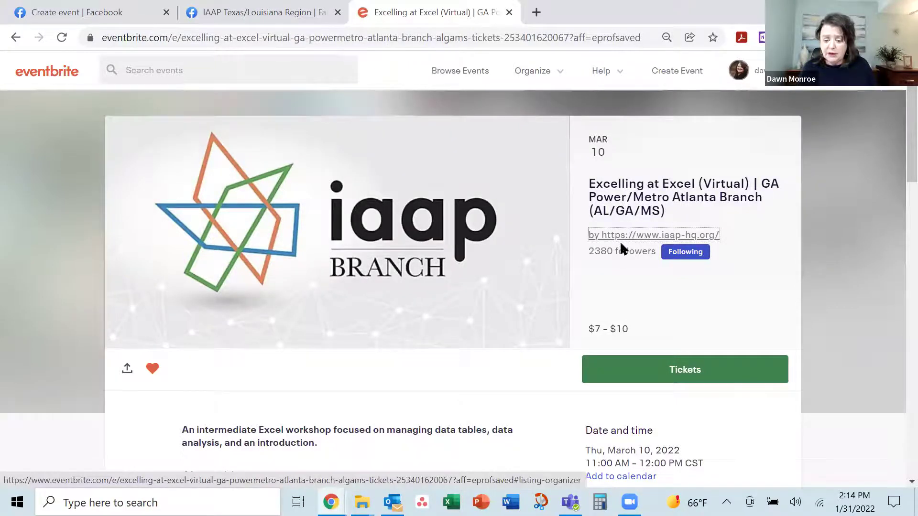
pyautogui.click(637, 235)
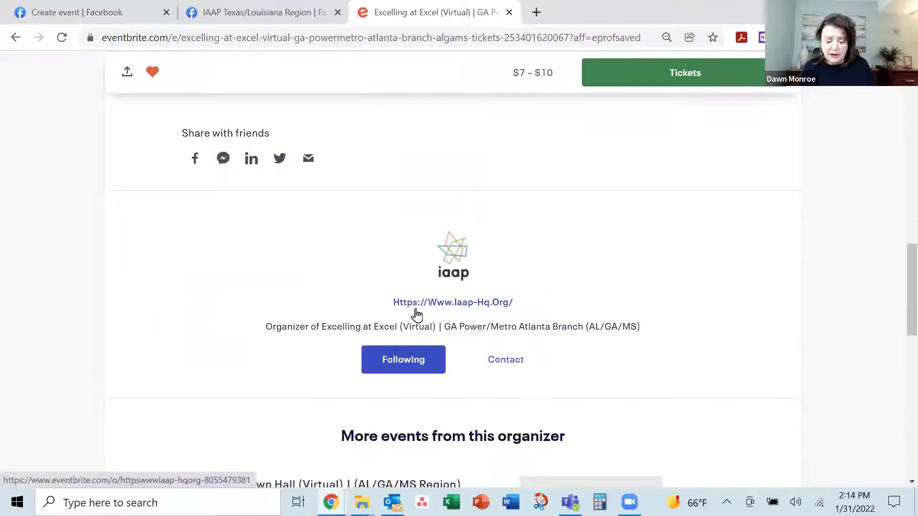
pyautogui.click(467, 306)
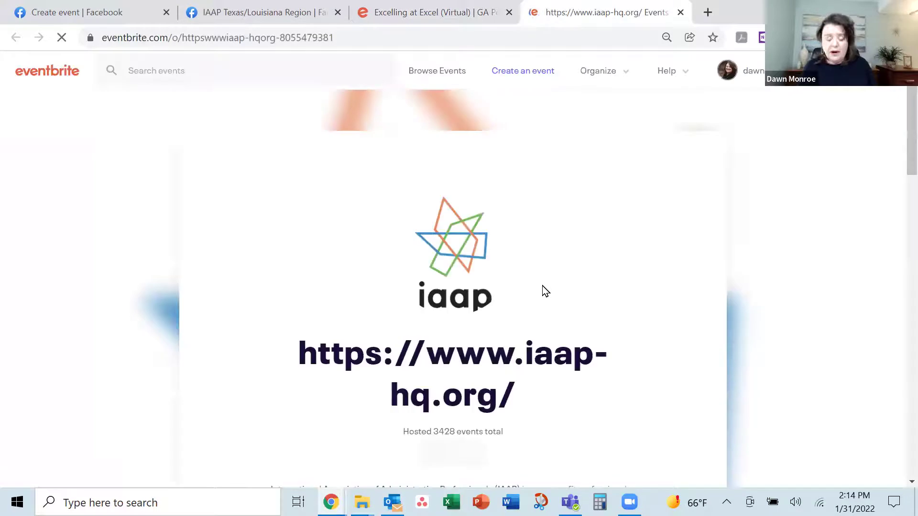
pyautogui.scroll(-4, 550, 287)
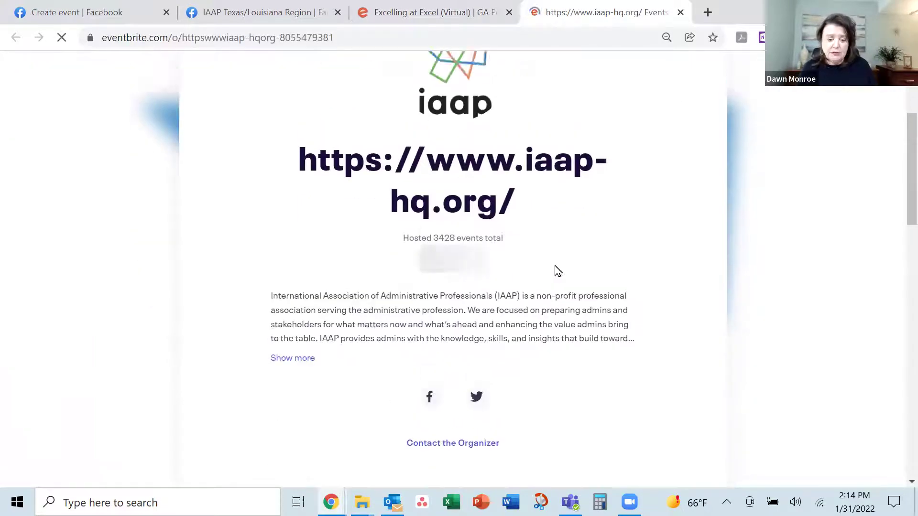
pyautogui.scroll(5, 378, 158)
# - Copy the web address of the IAAP organizer's Eventbrite page into the Facebook event's Ticket URL and save the admission link
pyautogui.click(347, 38)
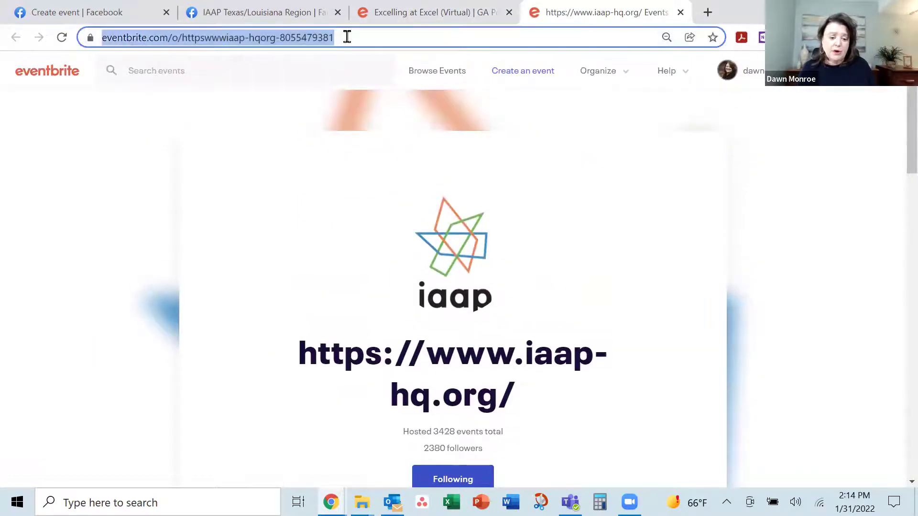
pyautogui.click(281, 13)
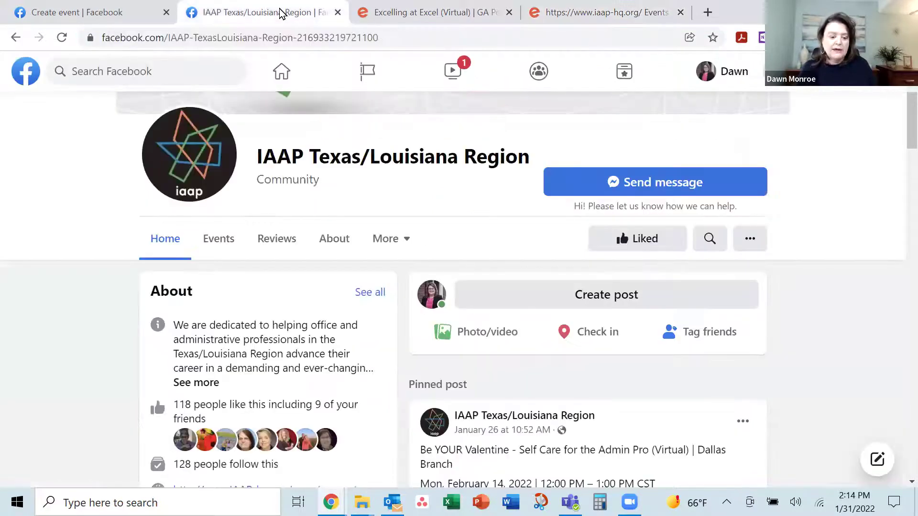
pyautogui.click(102, 20)
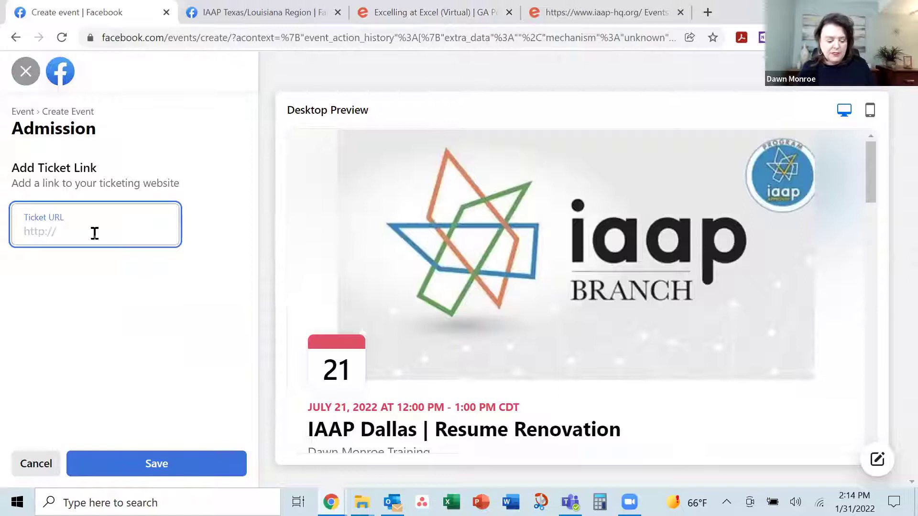
pyautogui.hotkey('ctrl', 'v')
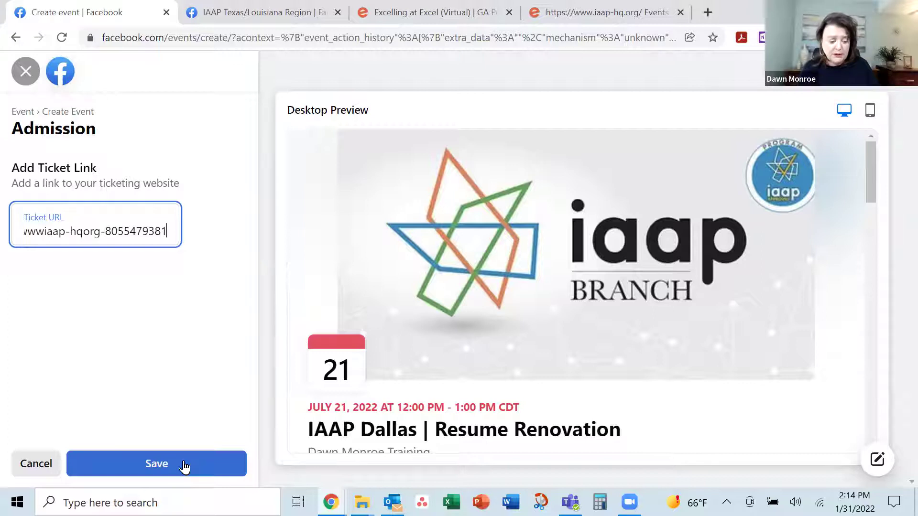
pyautogui.click(170, 469)
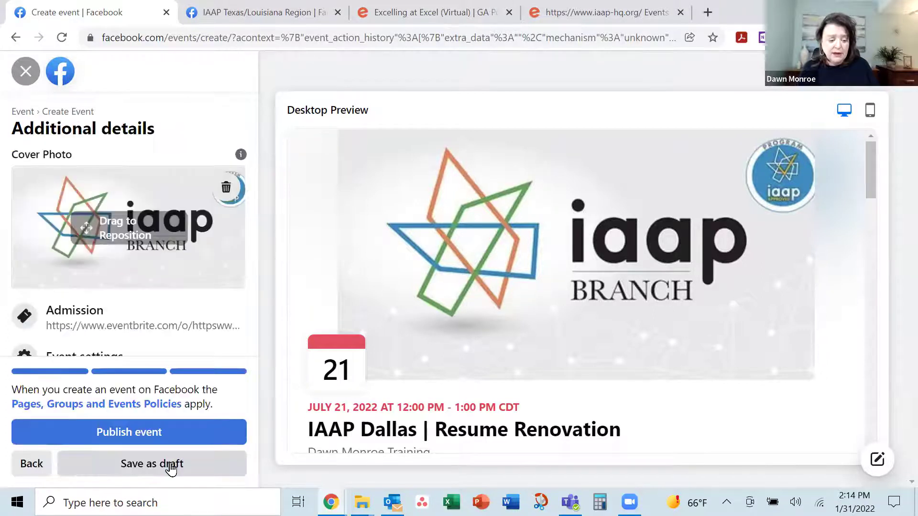
# - Add Pen Publishing Interactive as a co-host in the event settings and remove it again
pyautogui.scroll(-1, 196, 314)
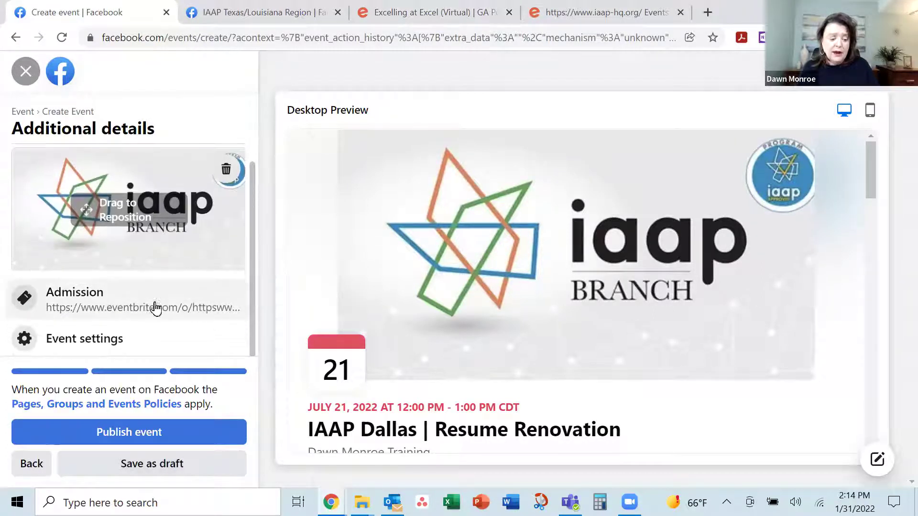
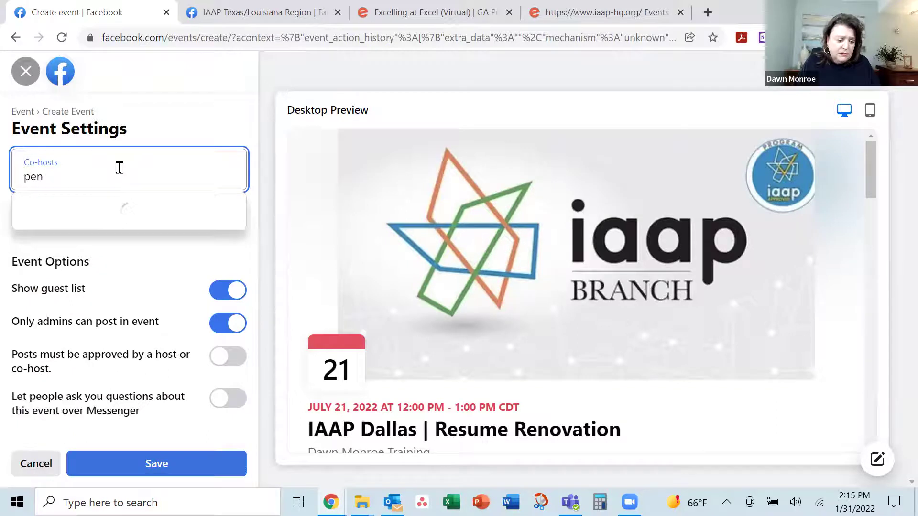
pyautogui.write('pu')
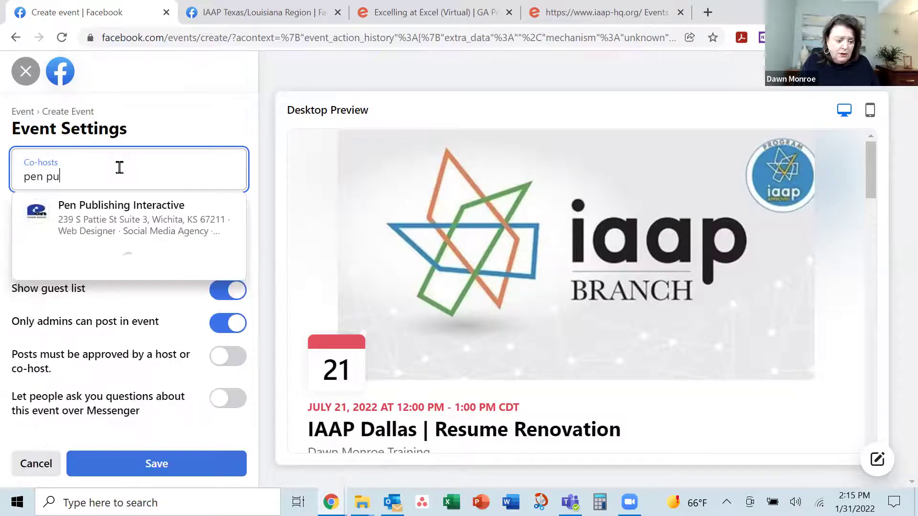
pyautogui.click(114, 214)
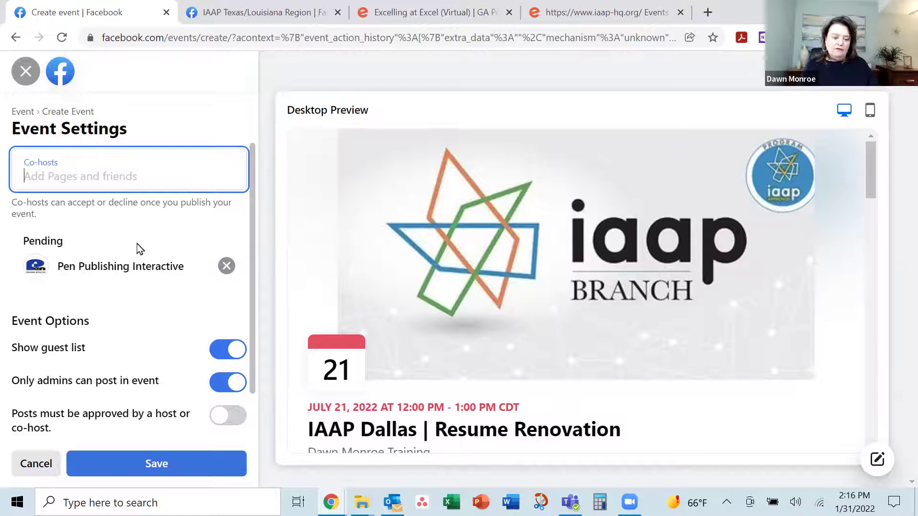
pyautogui.click(226, 266)
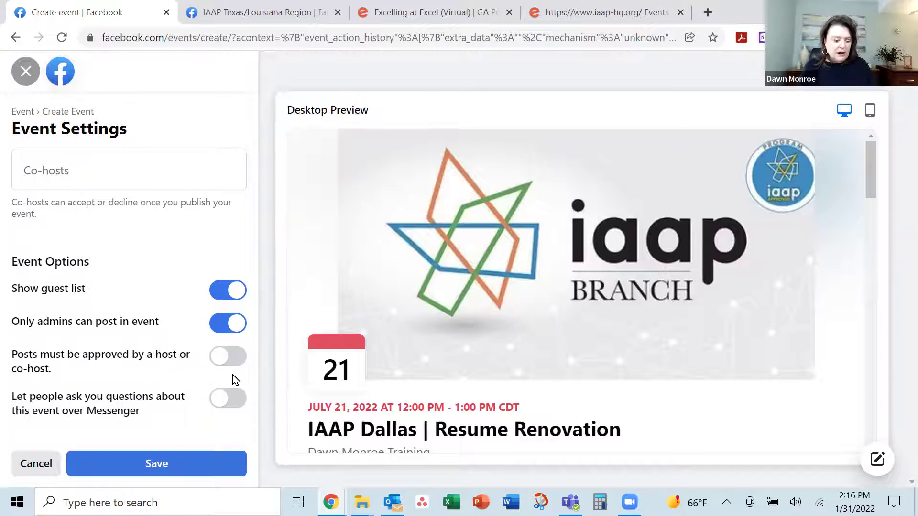
# - Allow non-admins to post in the event, enable questions about it over Messenger, and save the event settings
pyautogui.click(220, 332)
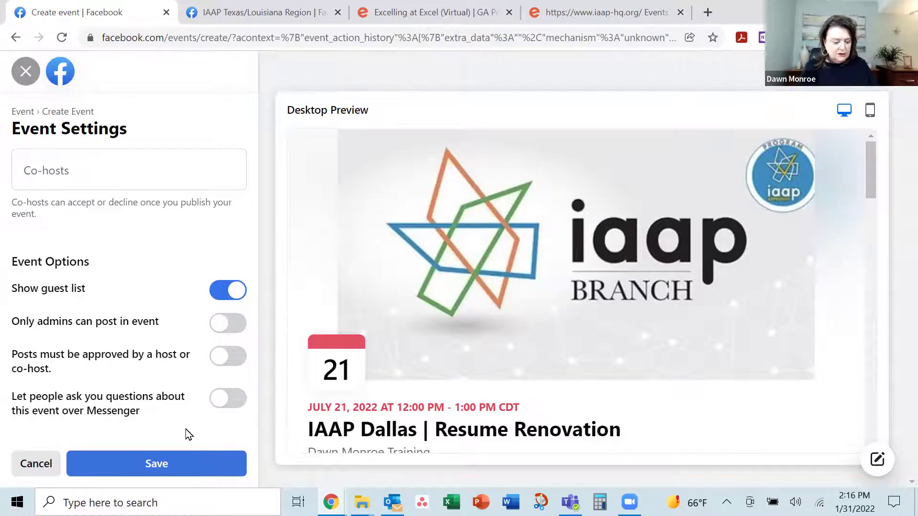
pyautogui.click(230, 406)
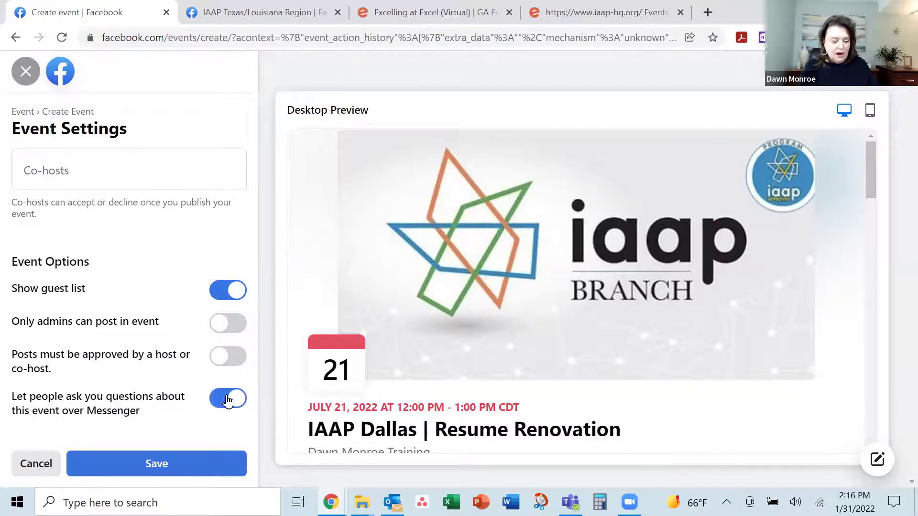
pyautogui.click(156, 465)
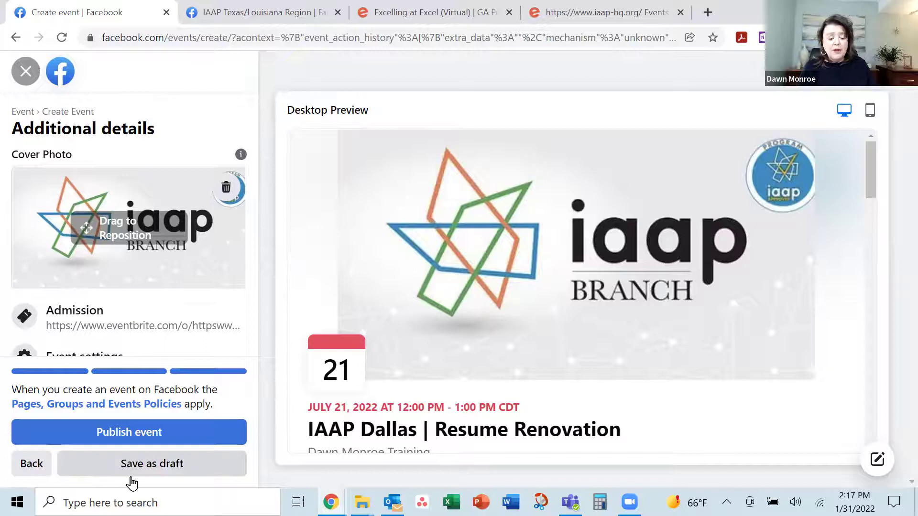
# - Publish the Resume Renovation event and convert it from In Person to an online event
pyautogui.click(150, 434)
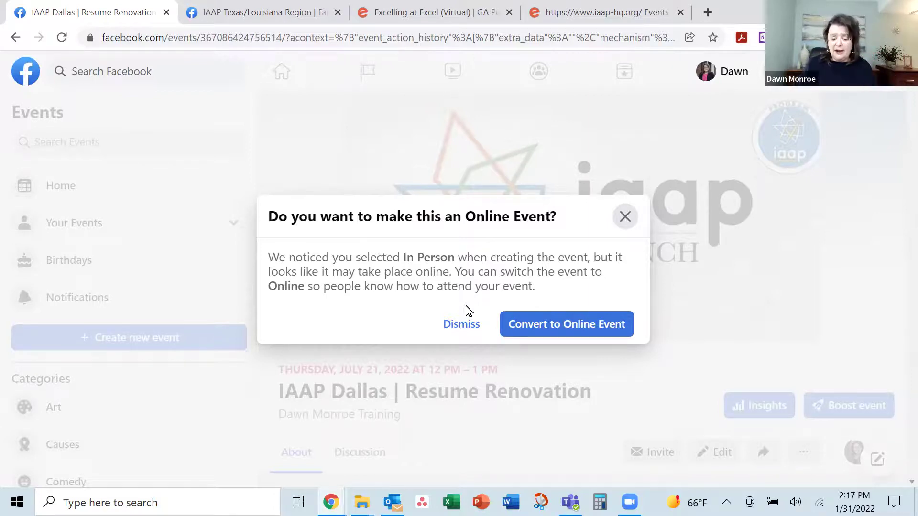
pyautogui.click(552, 327)
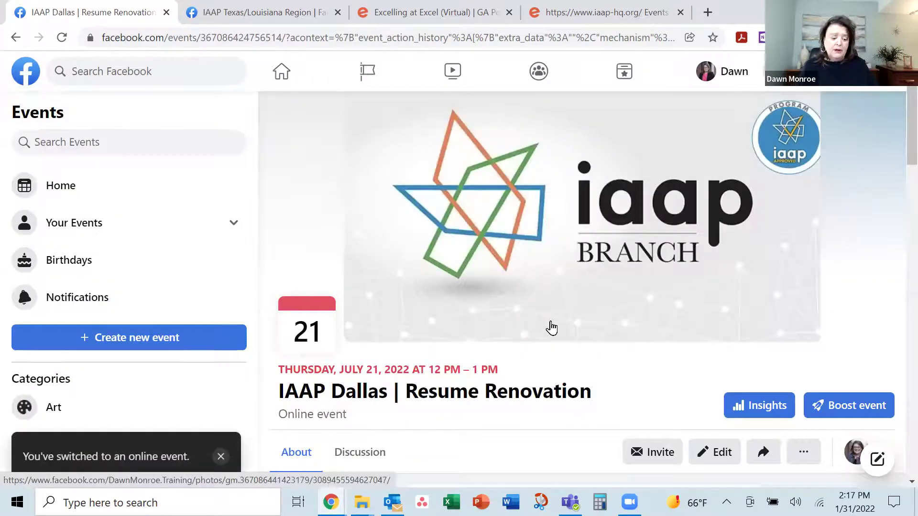
# - Review the published event's details, including the ticket link, and look at its sharing options
pyautogui.scroll(-3, 518, 349)
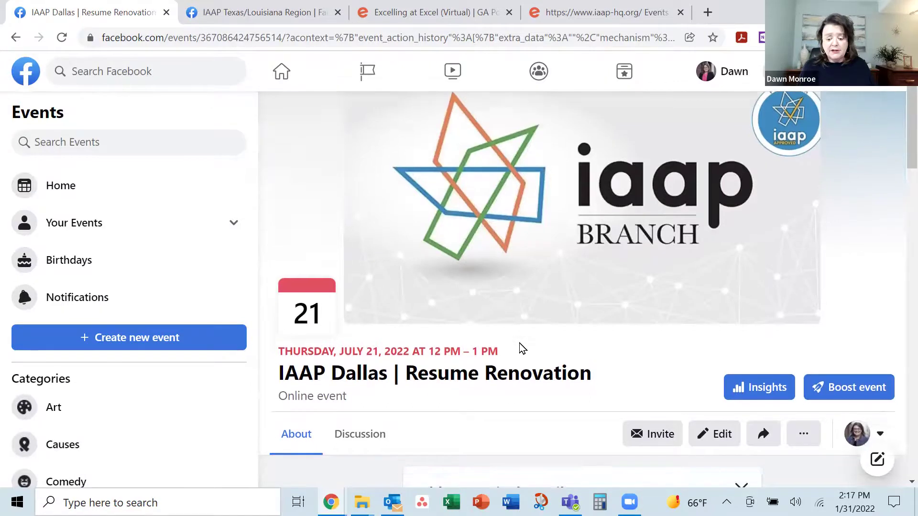
pyautogui.scroll(-3, 404, 270)
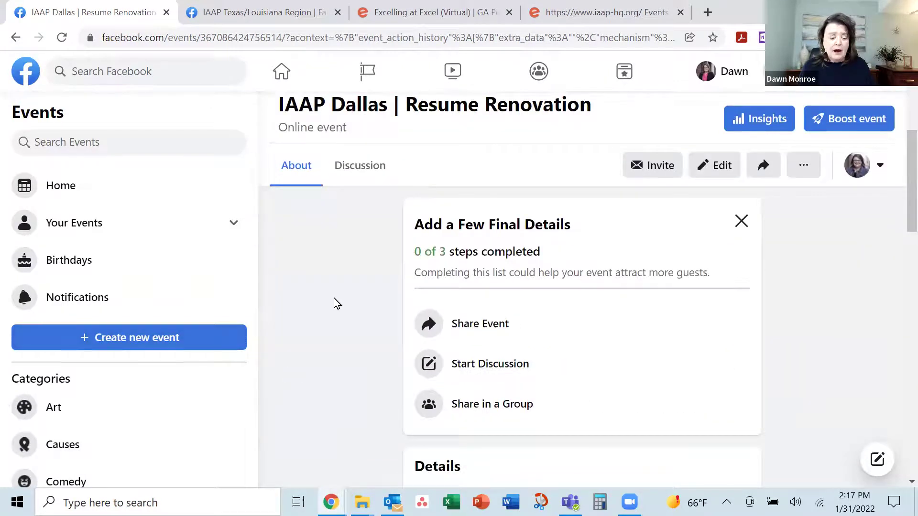
pyautogui.scroll(-3, 784, 338)
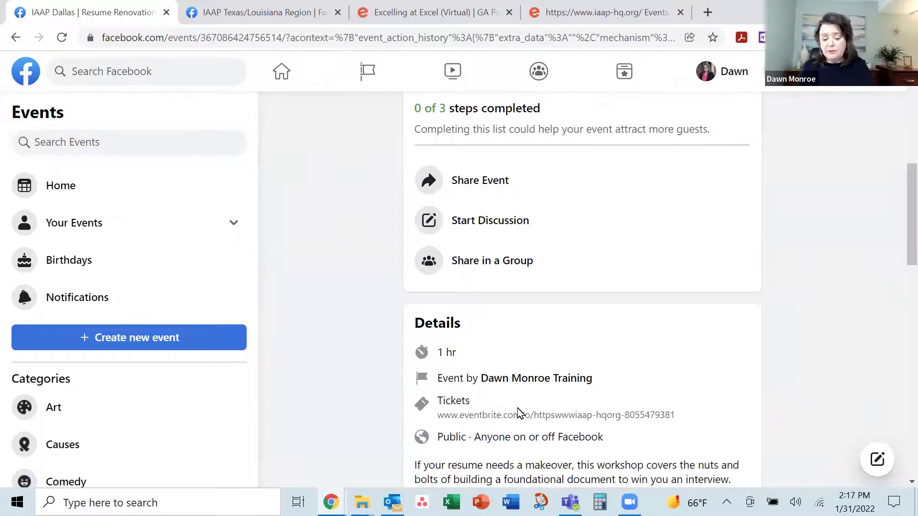
pyautogui.scroll(5, 683, 391)
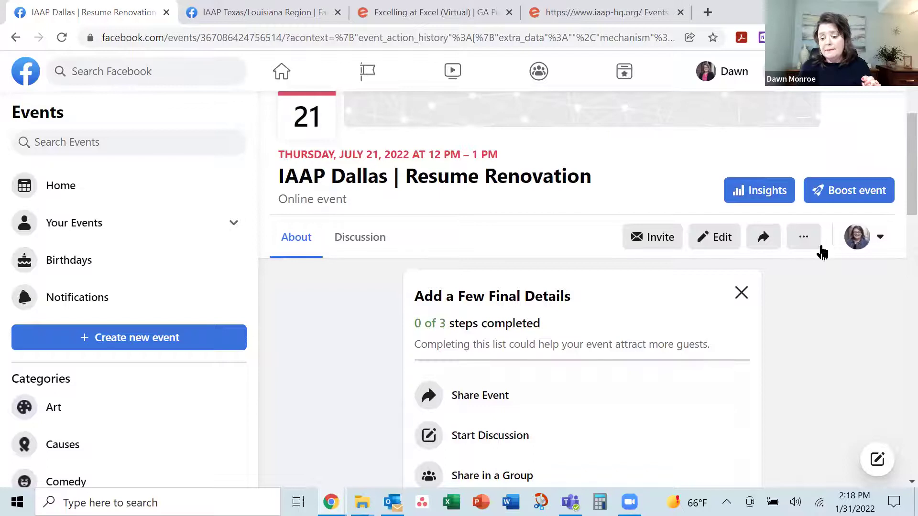
pyautogui.click(772, 245)
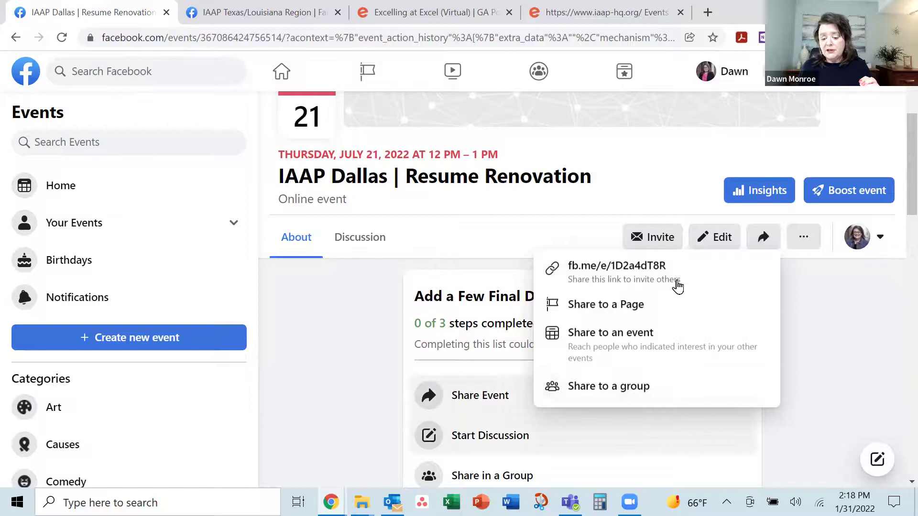
pyautogui.click(720, 271)
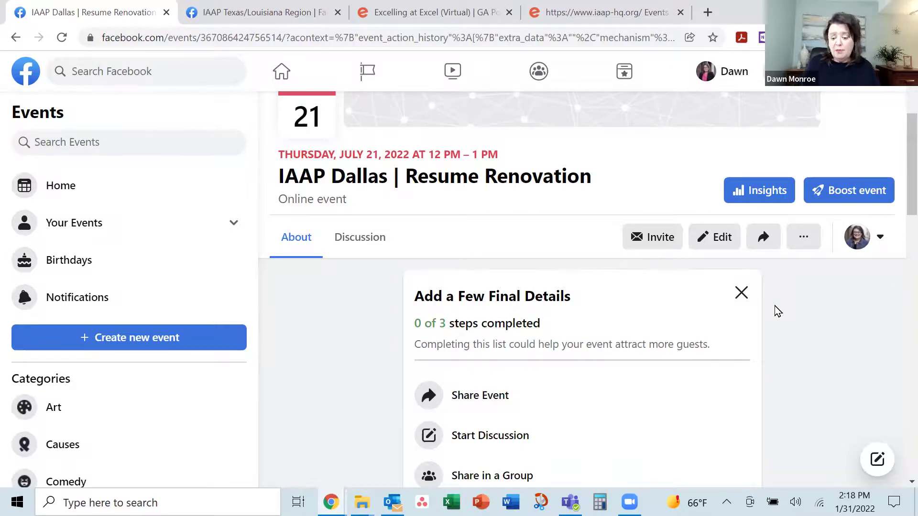
# - Open the event for editing, go through its details with the location kept as Other, and update the event
pyautogui.click(715, 239)
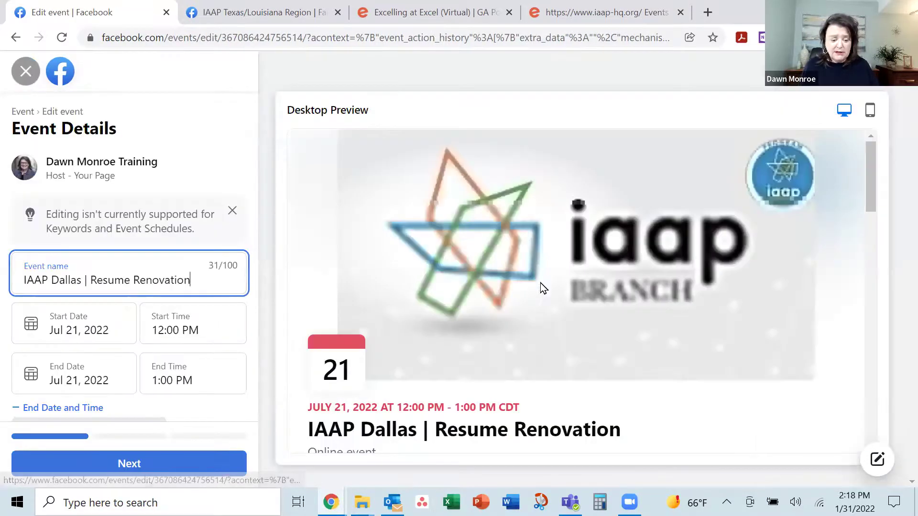
pyautogui.click(117, 466)
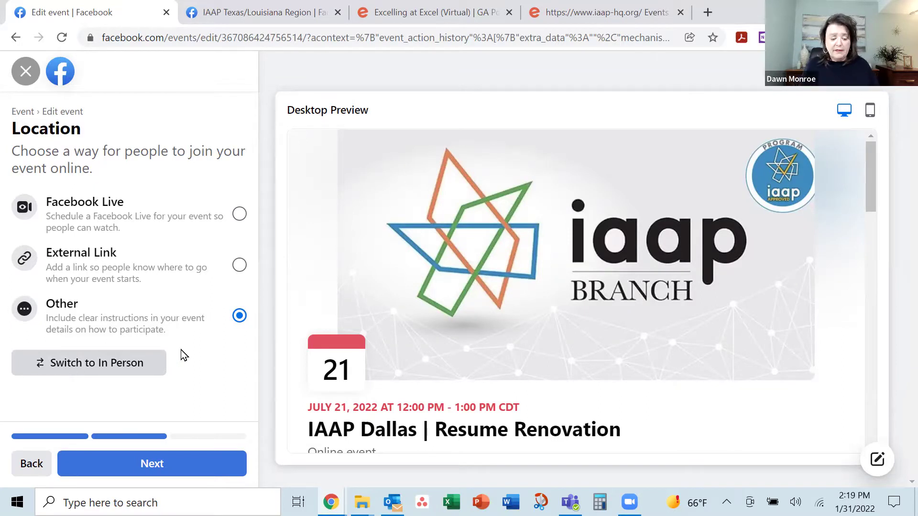
pyautogui.click(168, 467)
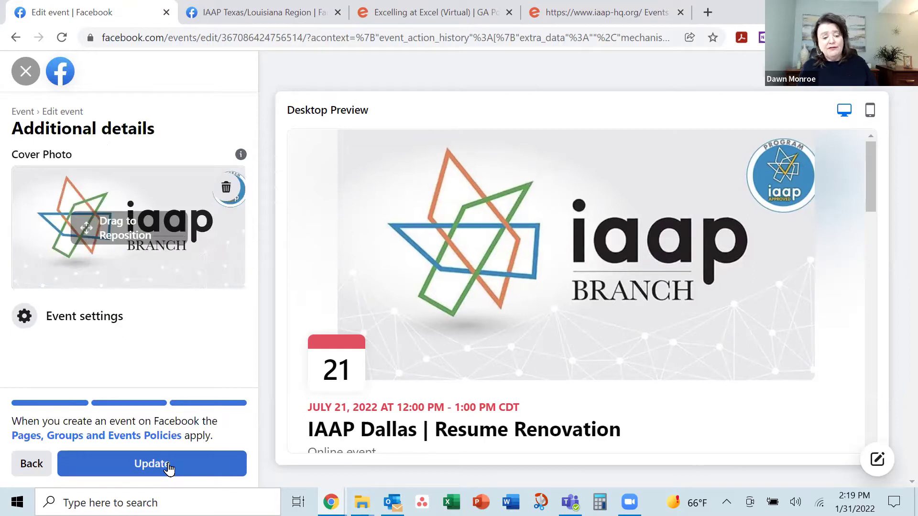
pyautogui.click(169, 470)
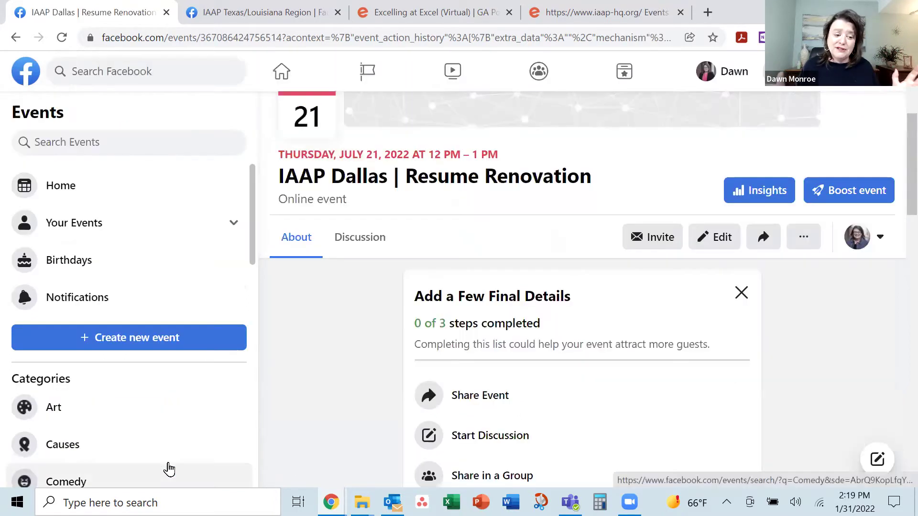